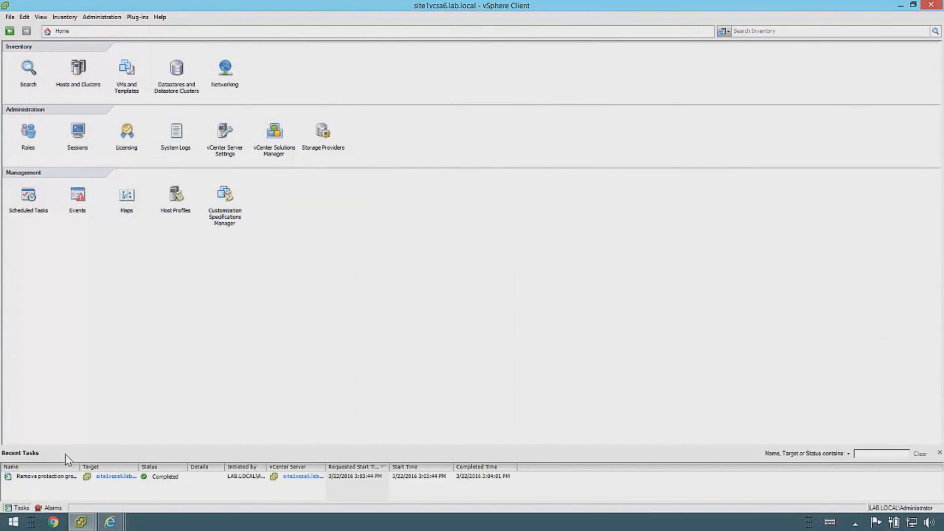
Open the Zerto VPG list for datacenter DC1 from the hosts and clusters inventory.
click(83, 68)
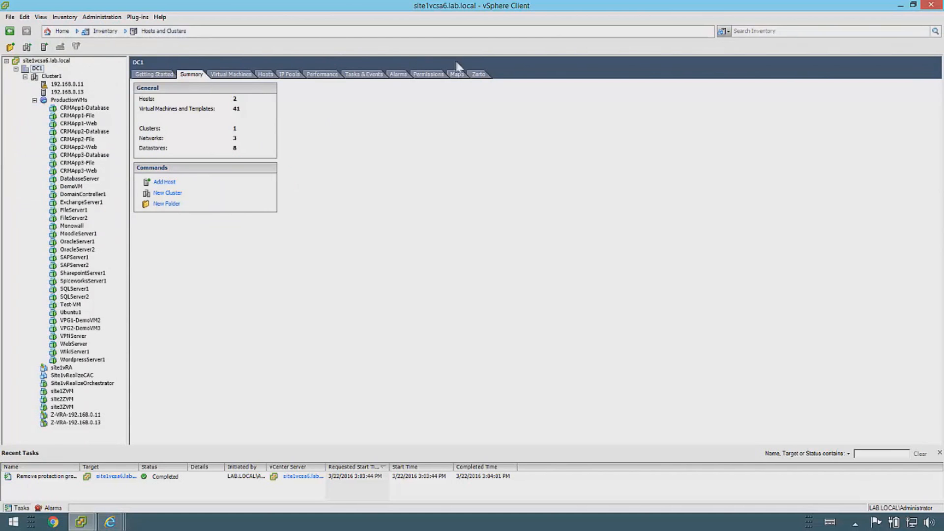
click(478, 75)
click(477, 75)
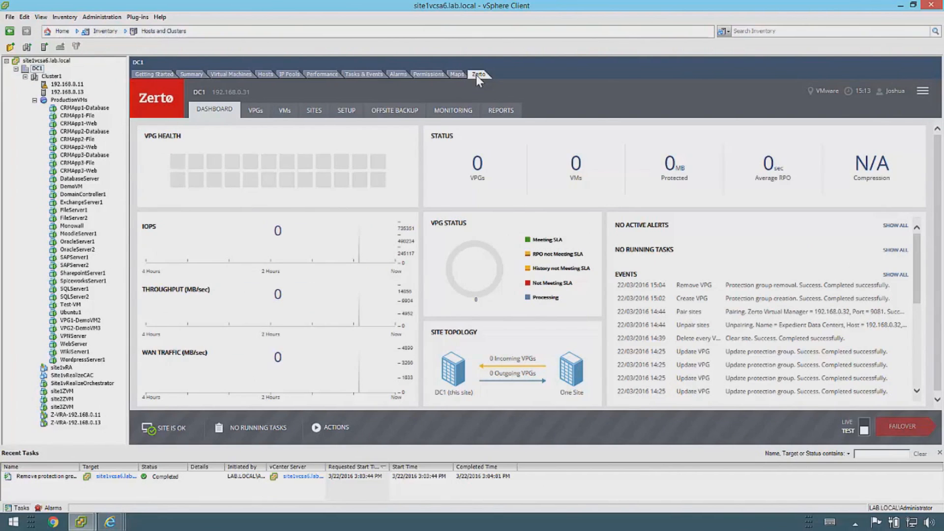
click(263, 114)
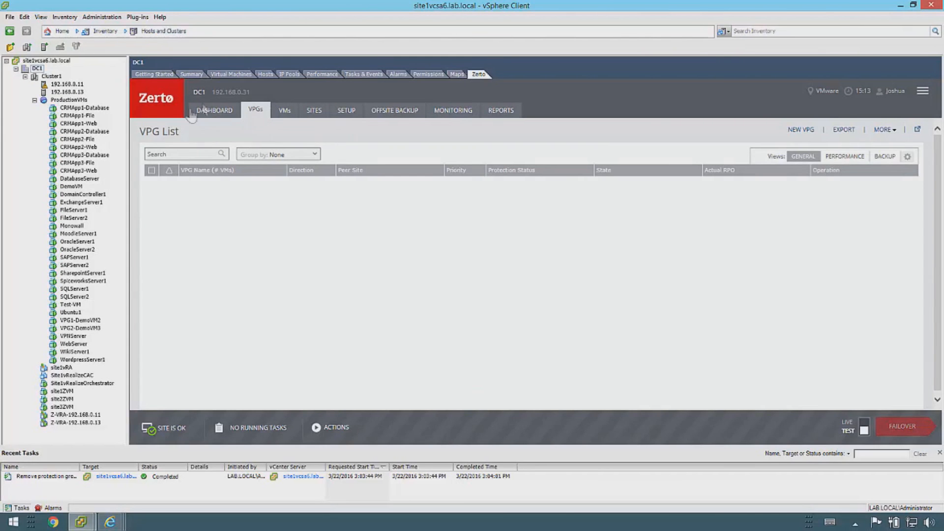
Start protecting Test-VM as a standalone VM, keeping the VPG name Test-VM and Medium priority.
click(77, 306)
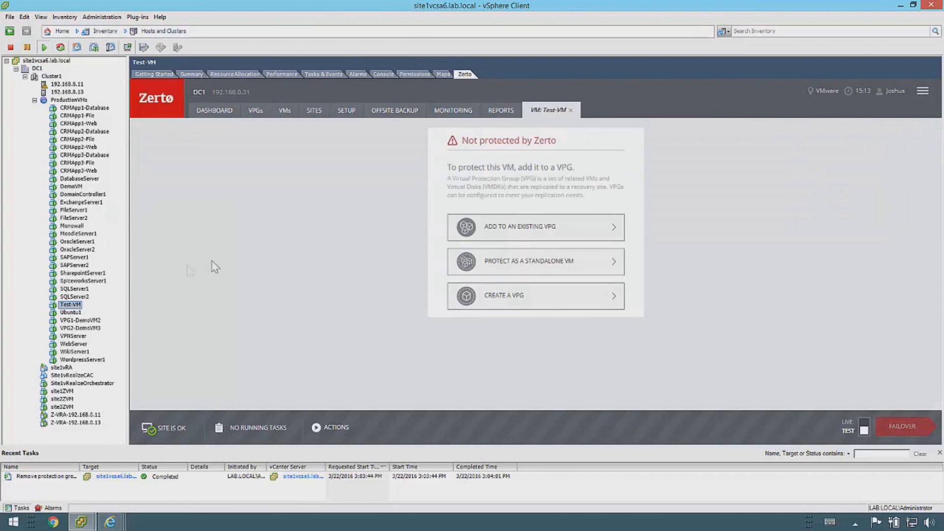
click(496, 269)
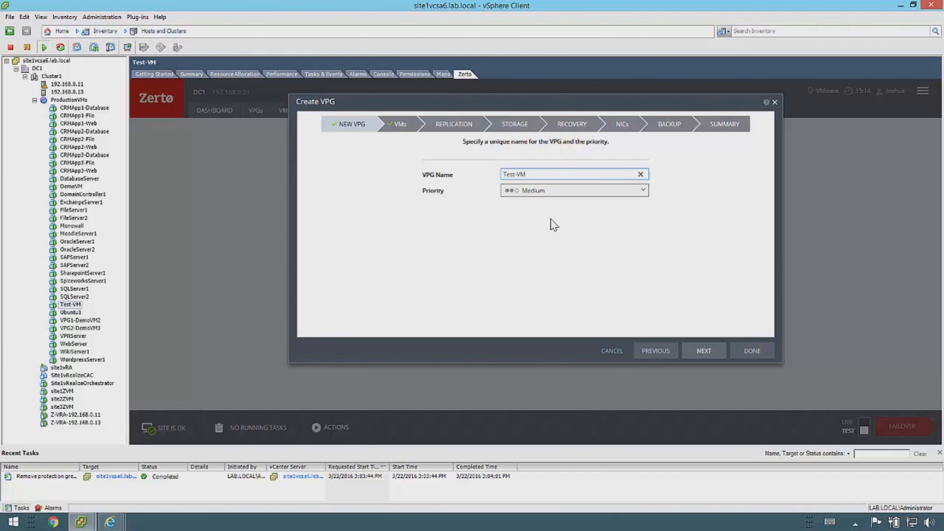
click(569, 195)
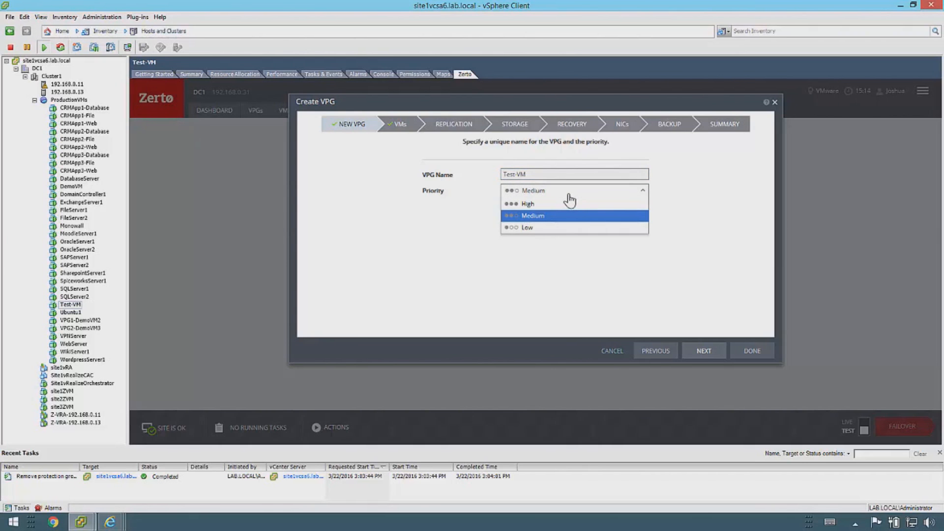
click(680, 294)
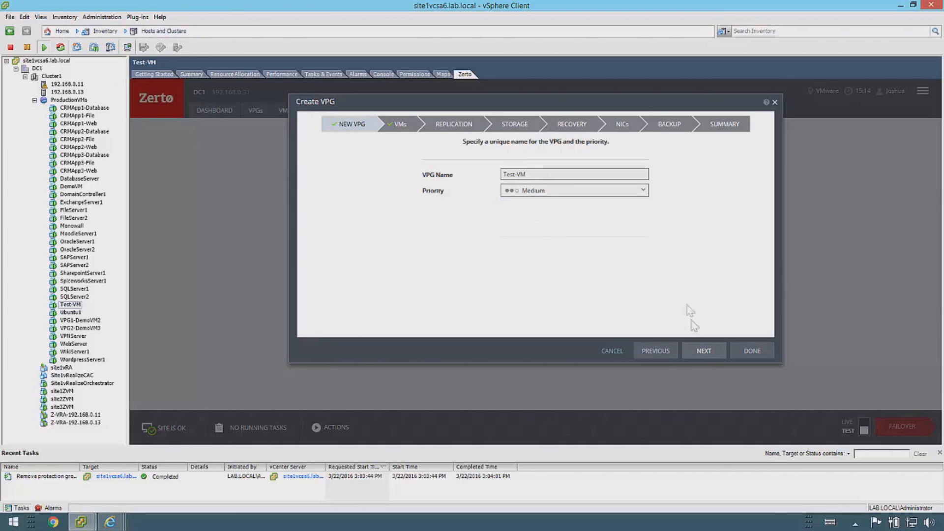
click(707, 357)
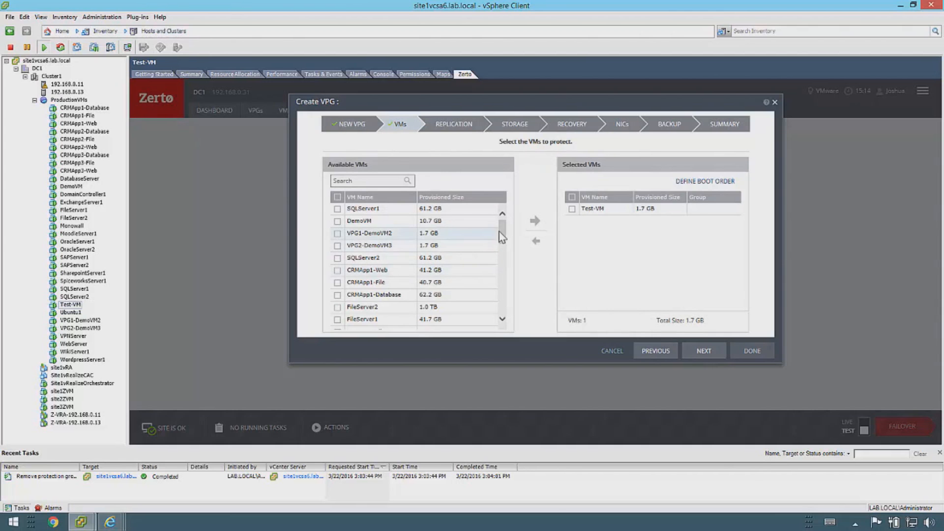
Keep Test-VM as the only VM in the group and replicate it to Expedient Data Centers with ZORG DemoCustomer.
mouse_move(501, 229)
mouse_down()
mouse_move(506, 306)
mouse_move(506, 215)
mouse_up()
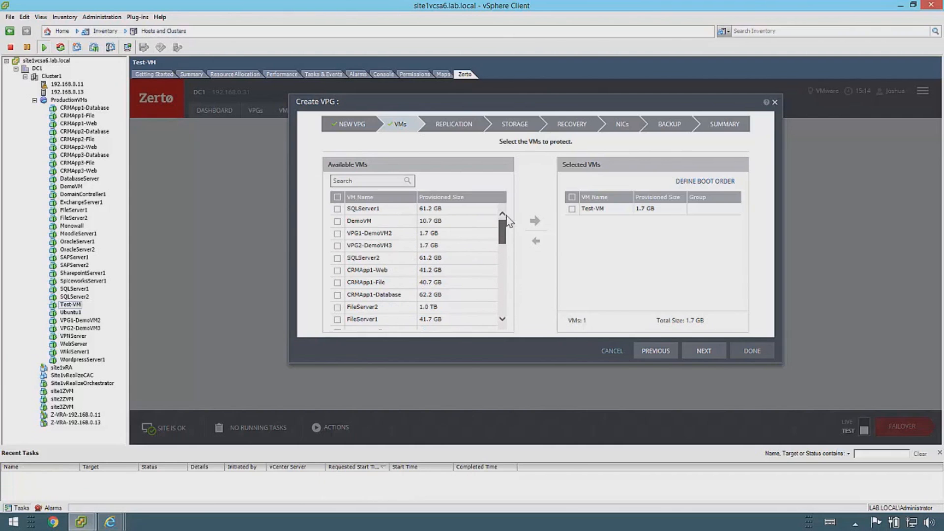
click(703, 351)
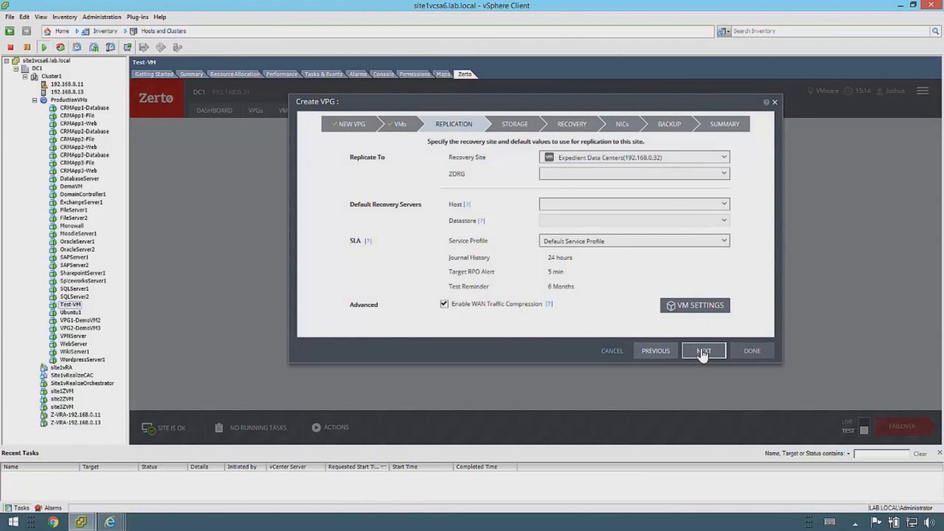
click(662, 159)
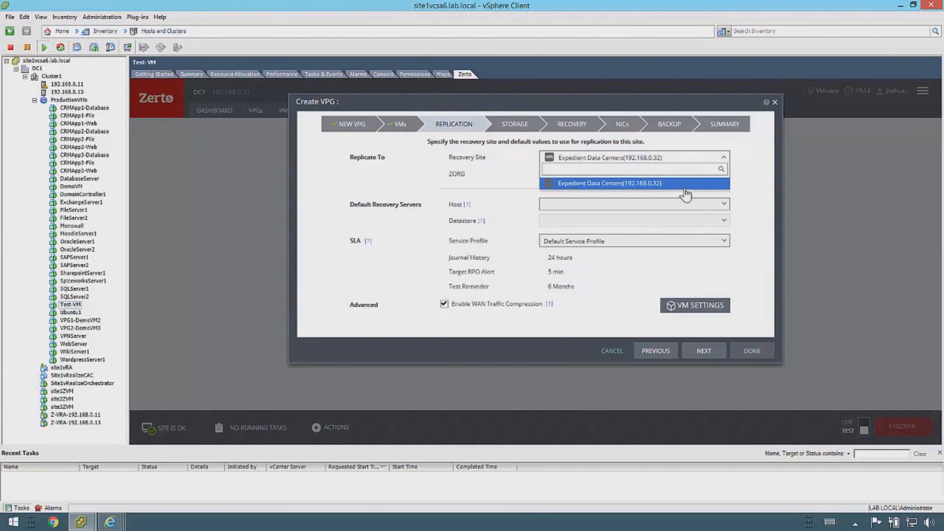
click(684, 183)
click(678, 176)
click(679, 197)
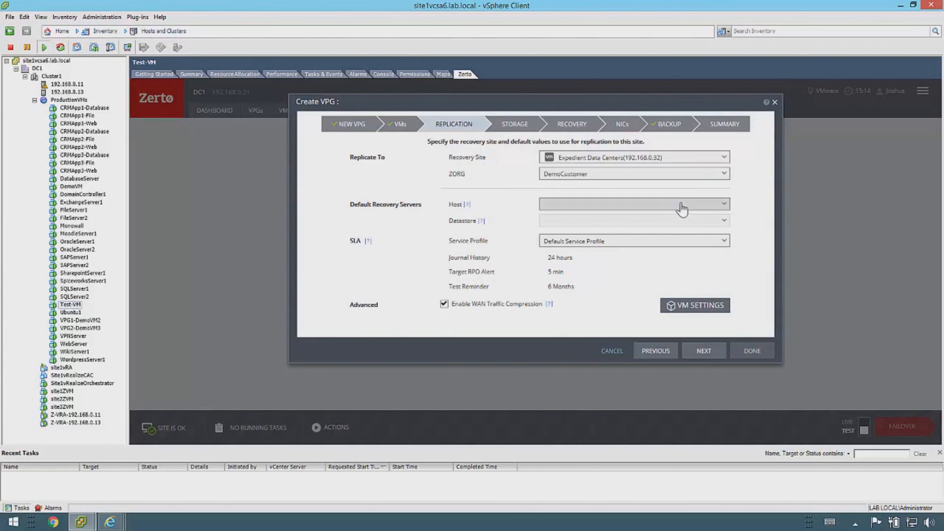
Set the default recovery host to RP:Cluster2 Resource Pool with datastore CustomerDatastore, and use a Custom service profile.
click(682, 210)
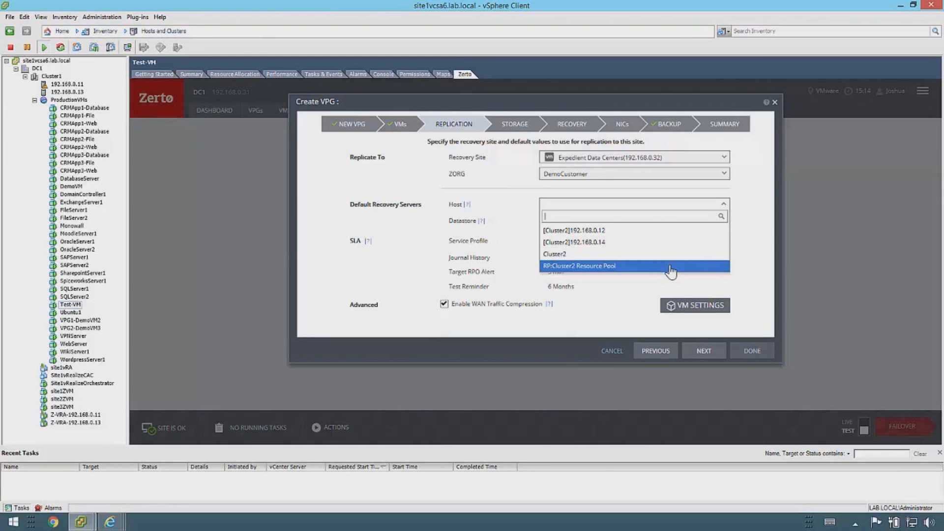
click(672, 268)
click(673, 221)
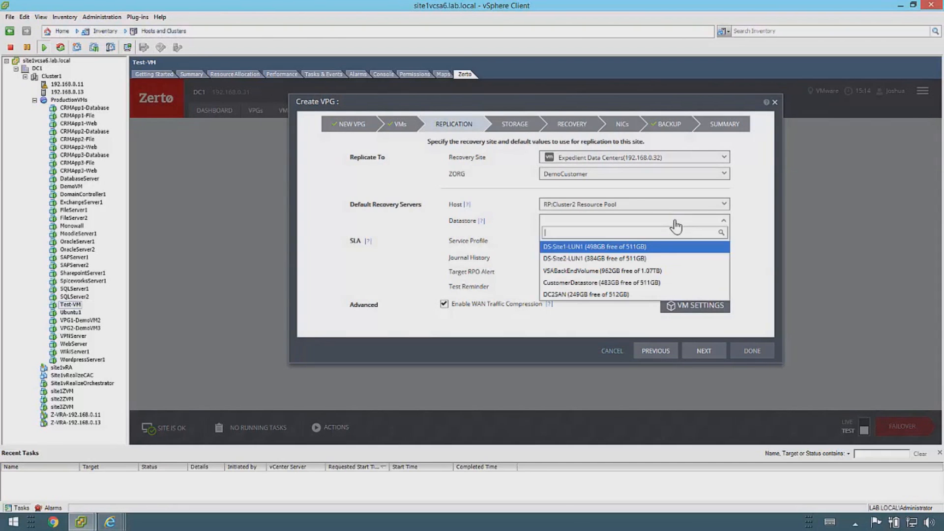
click(657, 285)
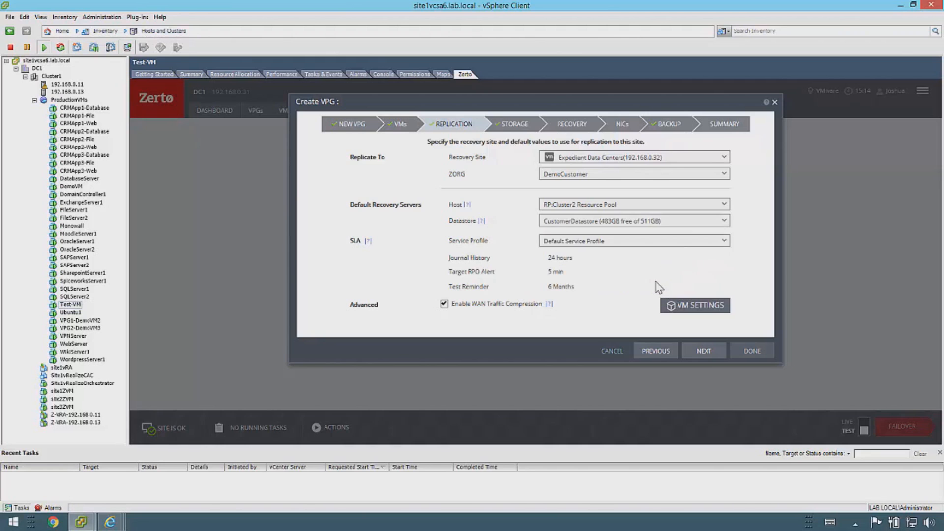
click(659, 253)
click(620, 281)
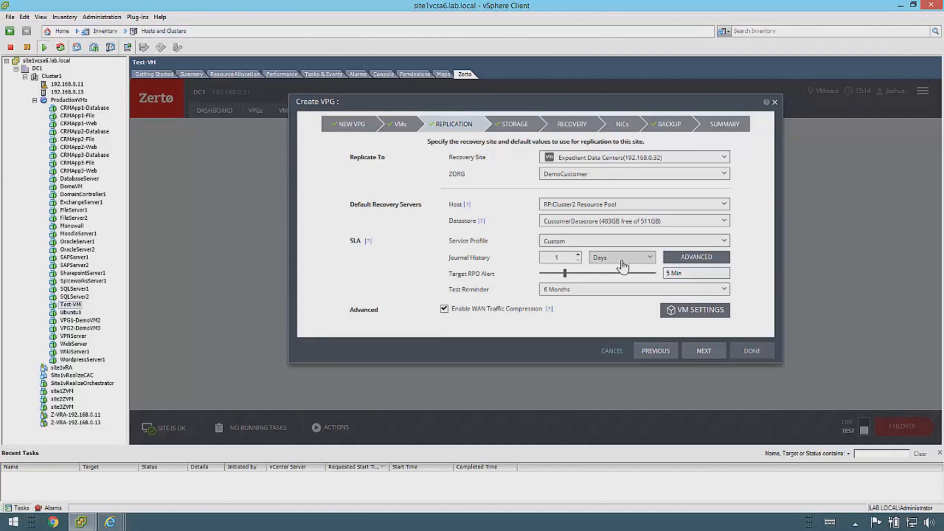
click(622, 266)
click(627, 288)
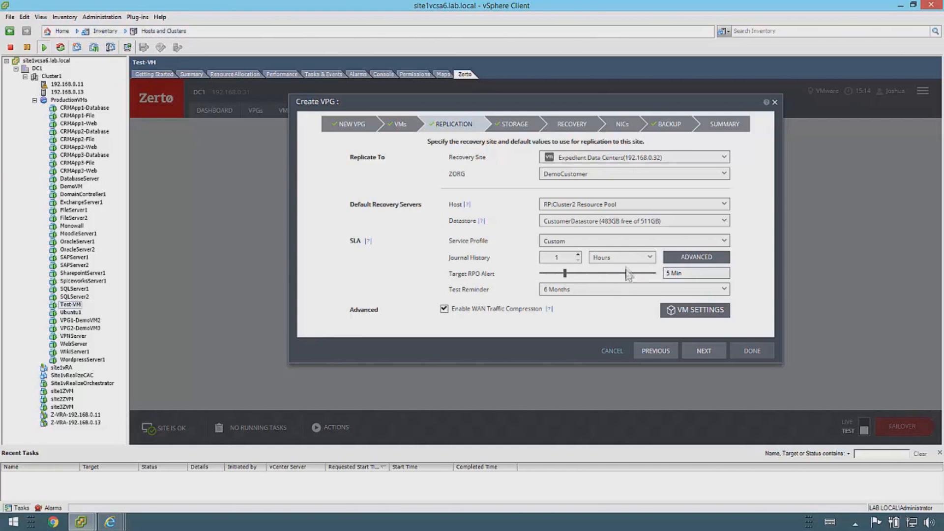
click(624, 260)
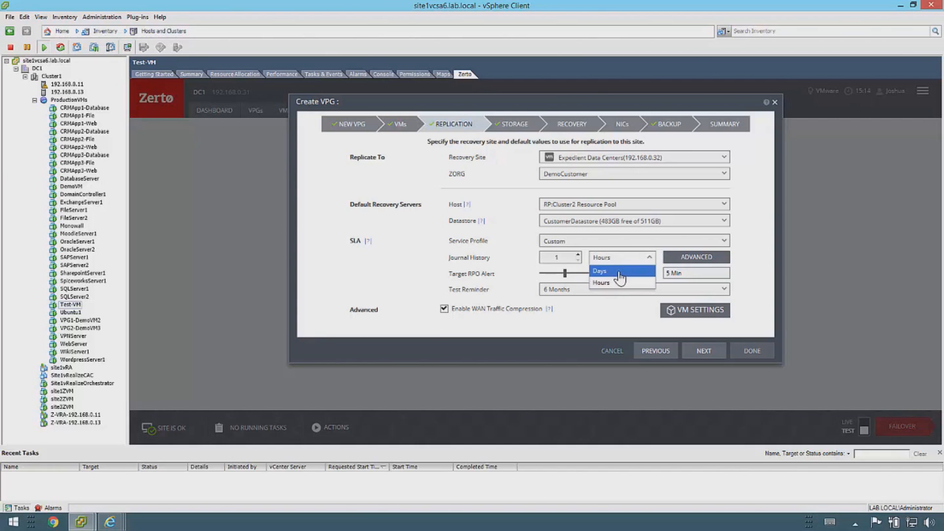
click(625, 269)
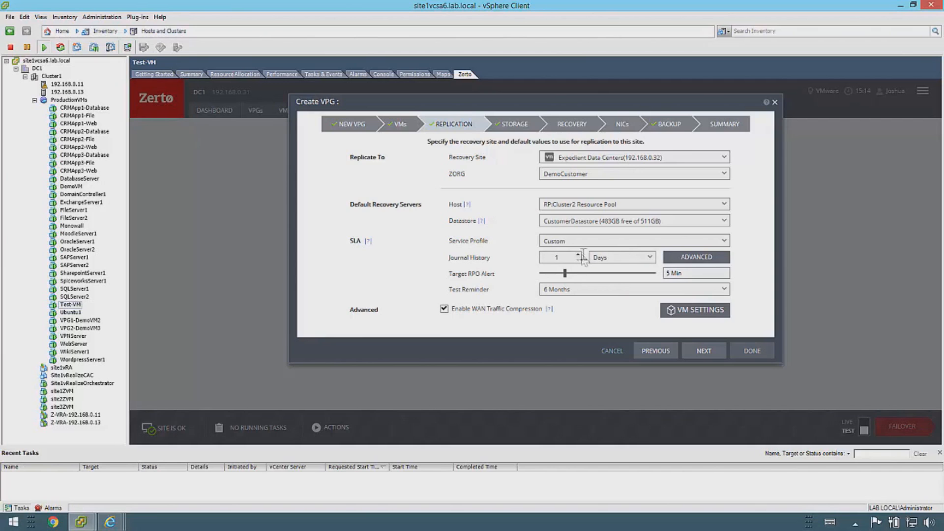
Set the journal history to 14 days (336 hours), keep the target RPO alert at 5 minutes, and accept the replication settings.
click(578, 255)
click(578, 255)
click(579, 254)
click(578, 254)
click(578, 254)
click(578, 255)
click(579, 255)
click(578, 254)
click(578, 255)
click(579, 255)
click(579, 255)
mouse_move(567, 280)
mouse_down()
mouse_move(639, 278)
mouse_move(561, 278)
mouse_move(567, 273)
mouse_up()
click(698, 351)
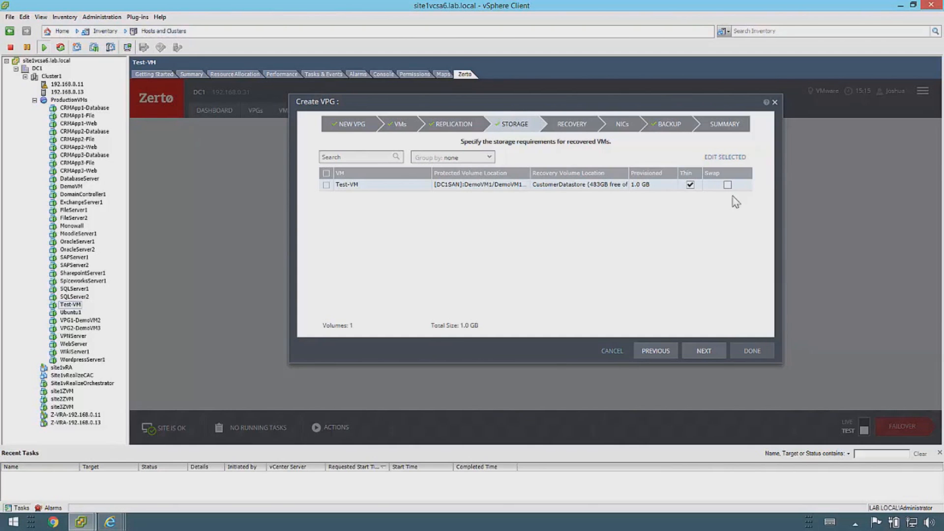
Accept the default storage settings and set the failover/move network to VM Network and the test network to Isolated Bubble Port Group.
click(712, 352)
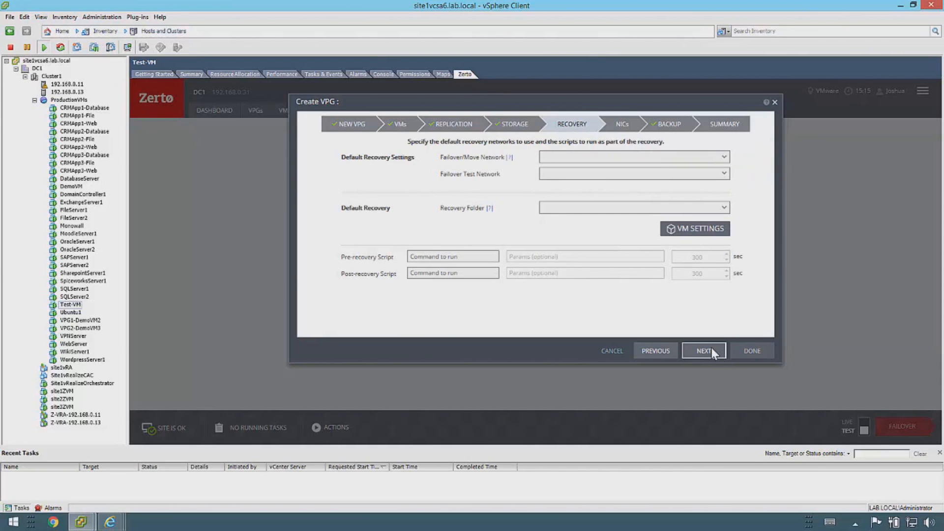
click(710, 161)
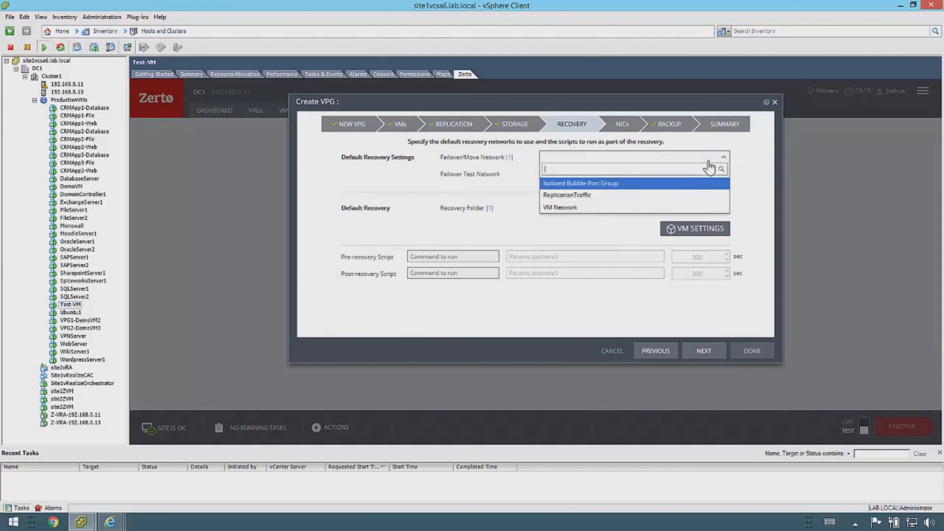
click(677, 206)
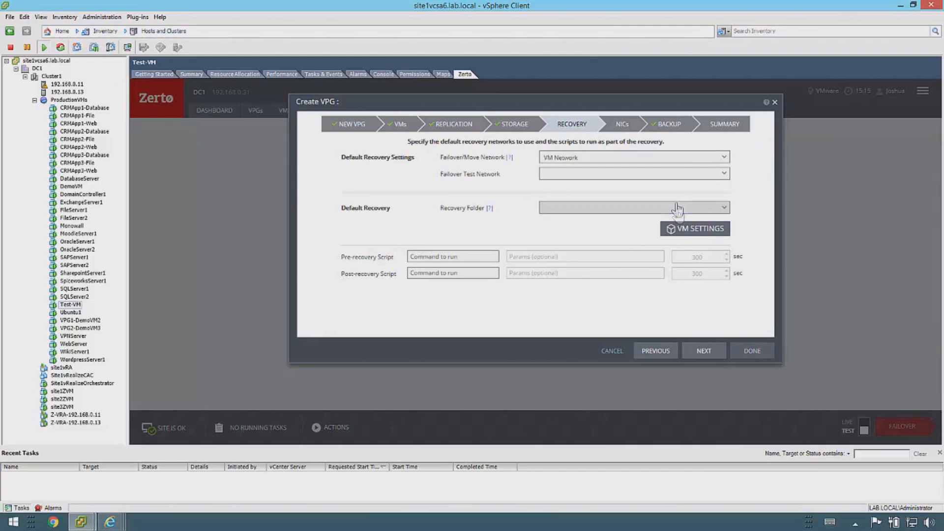
click(674, 175)
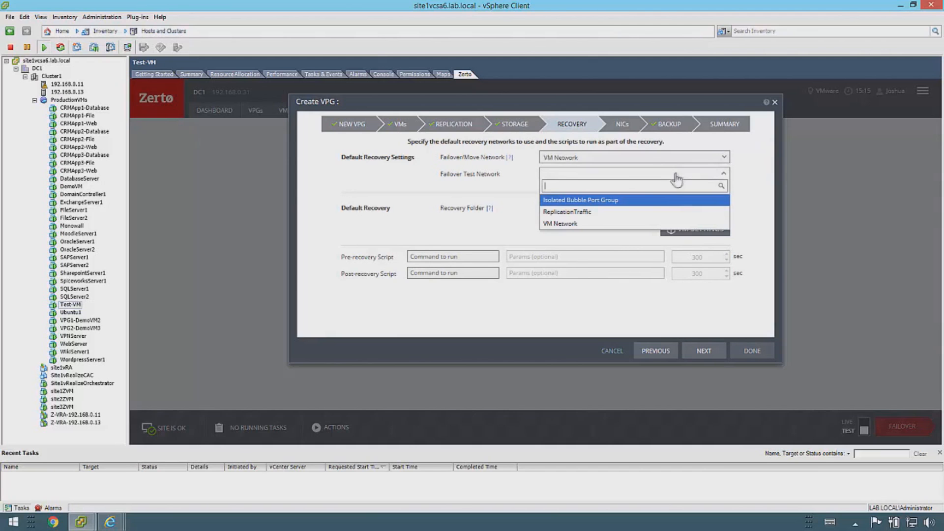
click(650, 205)
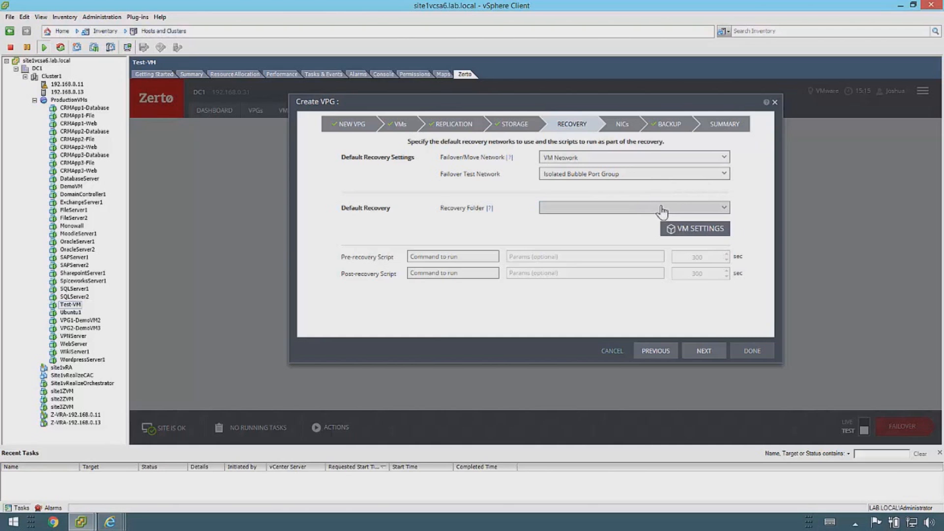
Set the recovery folder to the root folder / and continue to the NIC details.
click(661, 212)
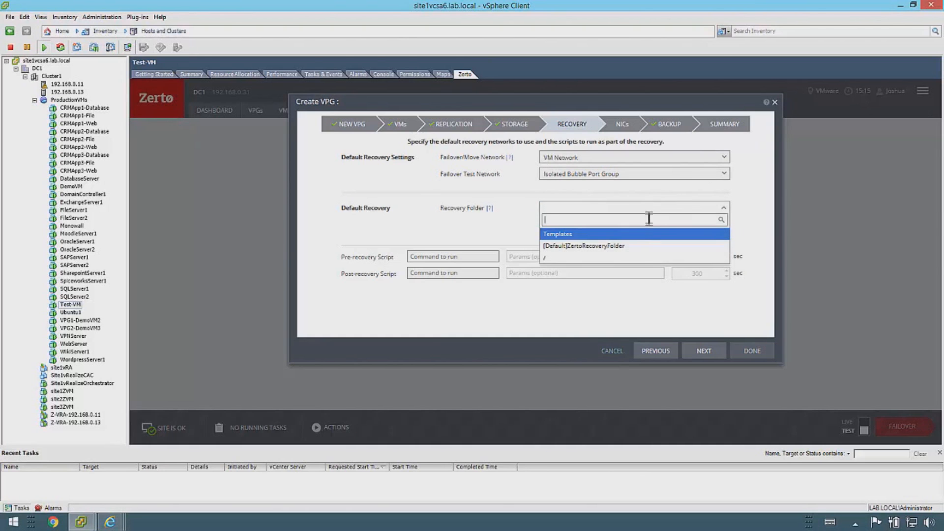
click(638, 258)
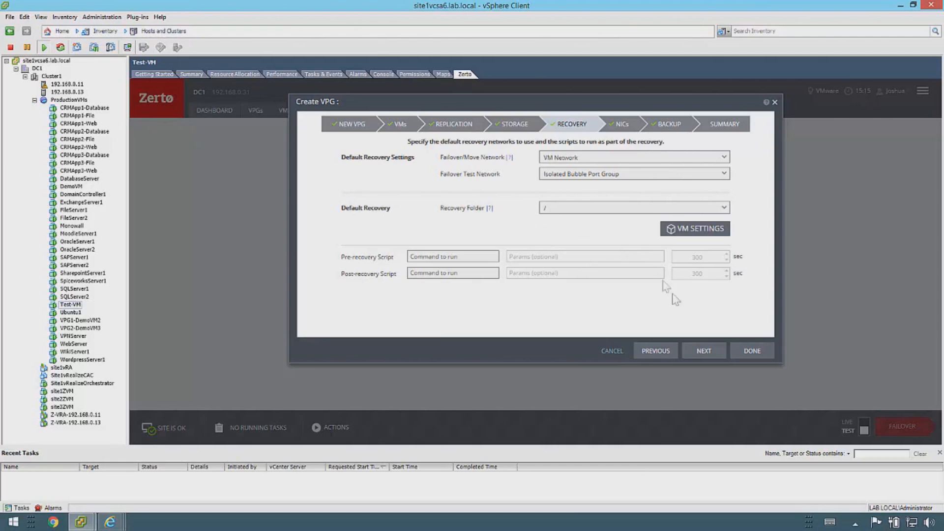
click(703, 350)
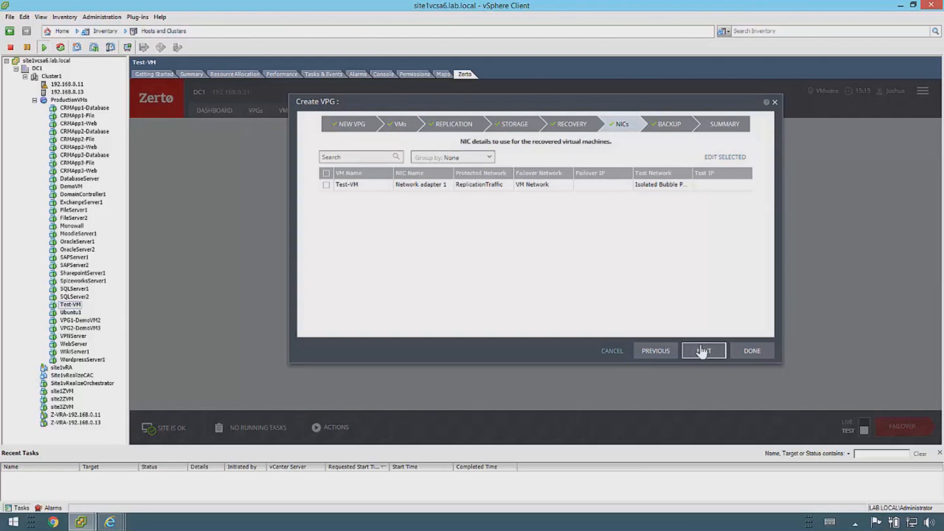
Review the failover and test vNIC settings of Test-VM's network adapter, keeping them as they are.
click(327, 185)
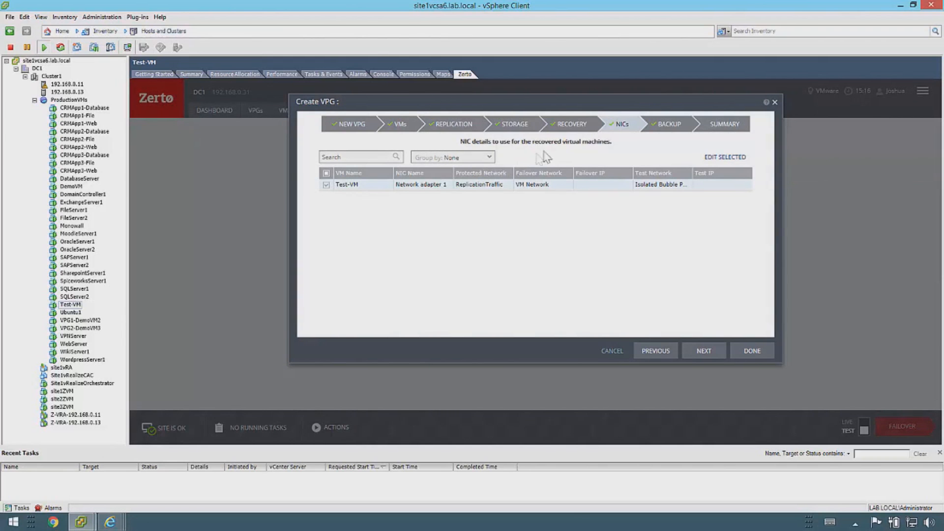
click(710, 157)
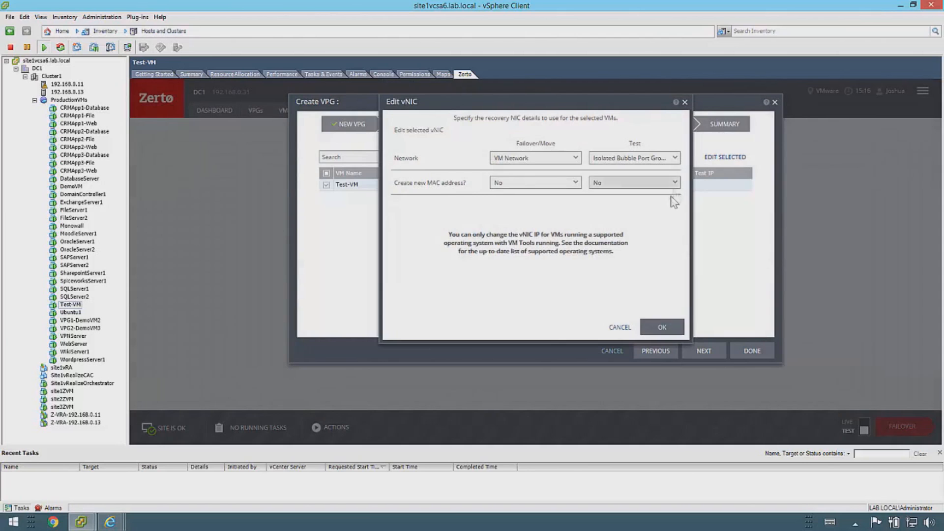
click(662, 328)
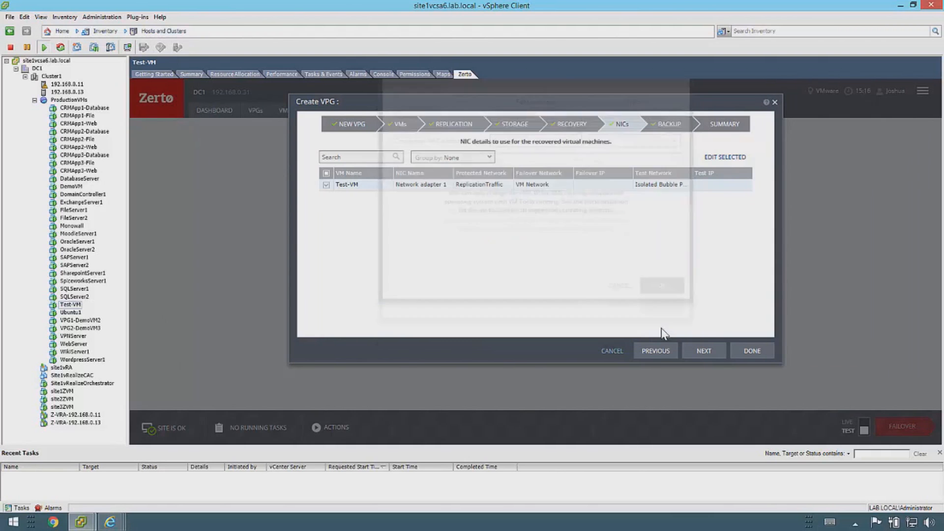
Leave offsite backup off and create the VPG with the summarized settings.
click(710, 352)
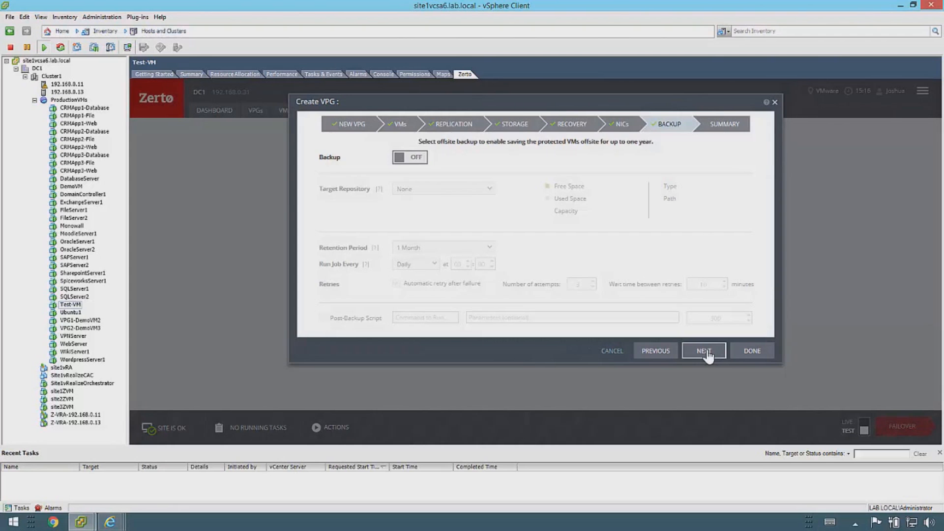
click(708, 354)
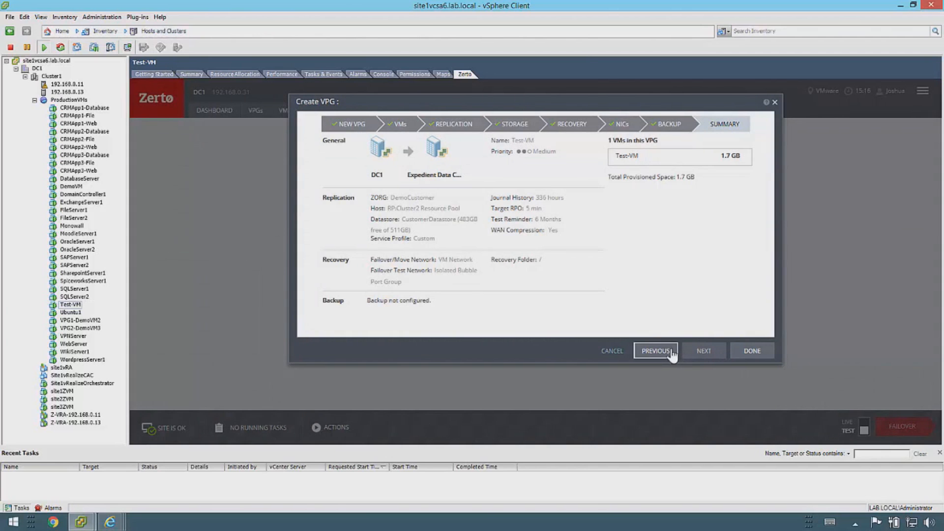
click(752, 350)
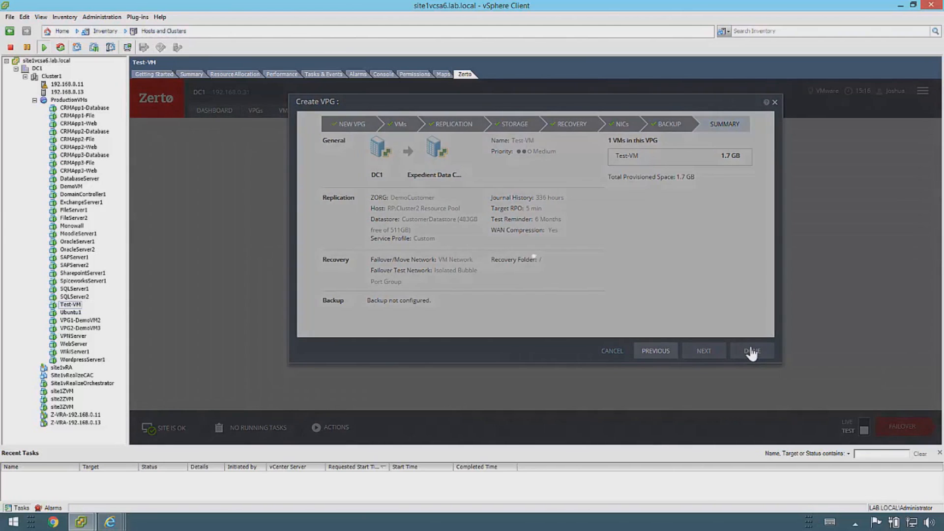